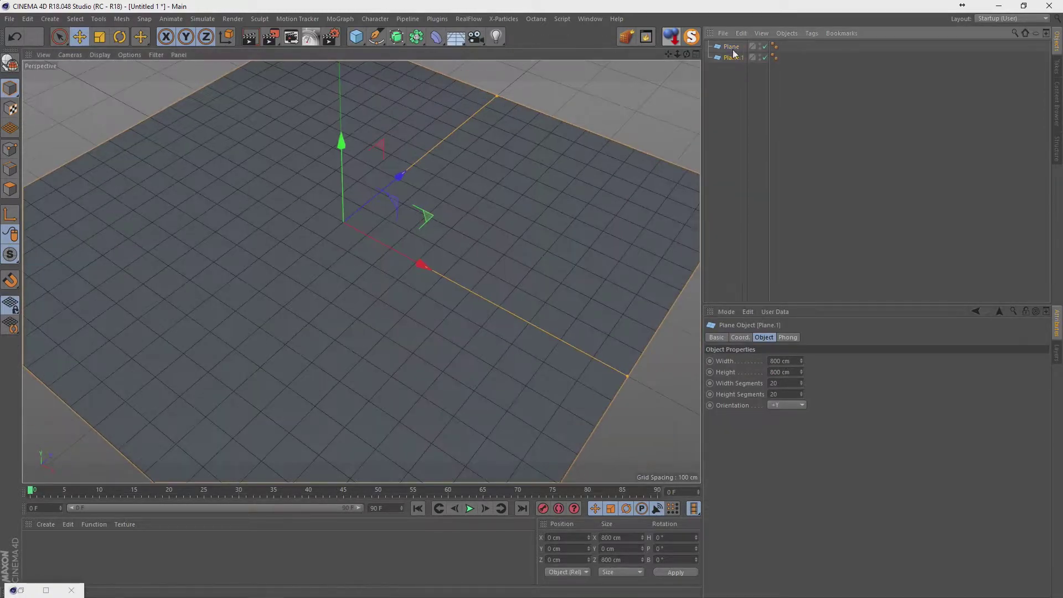
Set the plane's Height Segments to 100.
text(100)
key(Return)
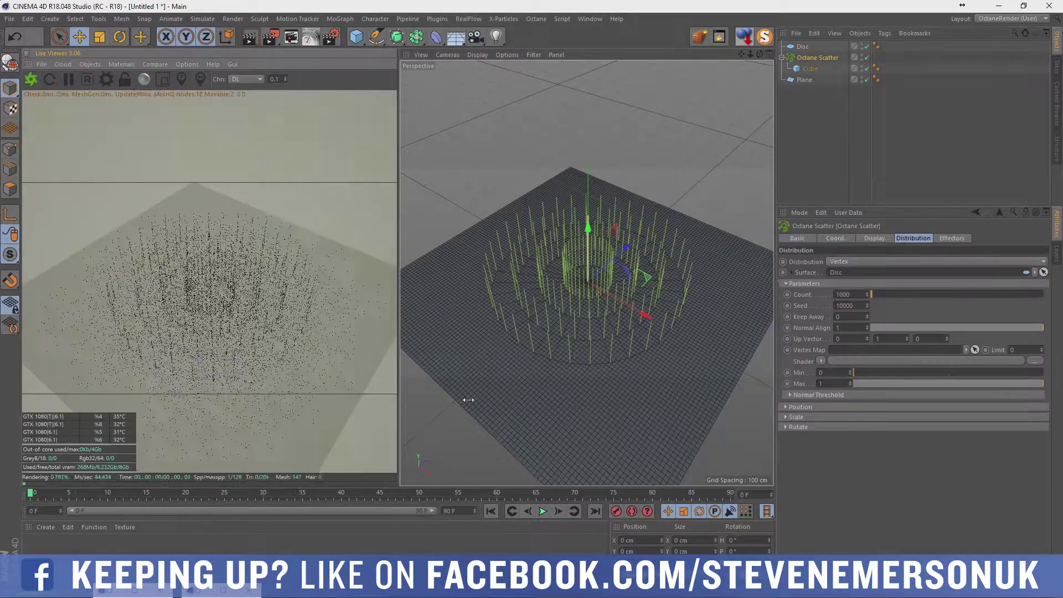
Raise the scatter count to 200000 and set its minimum threshold to 0.31.
text(200000)
key(Return)
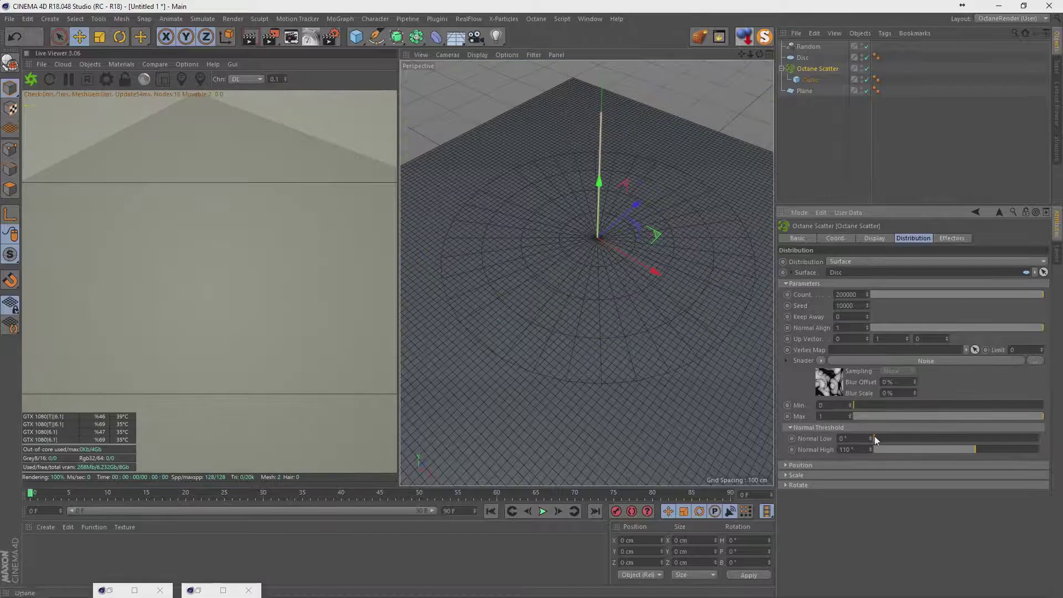
drag(875, 405, 914, 405)
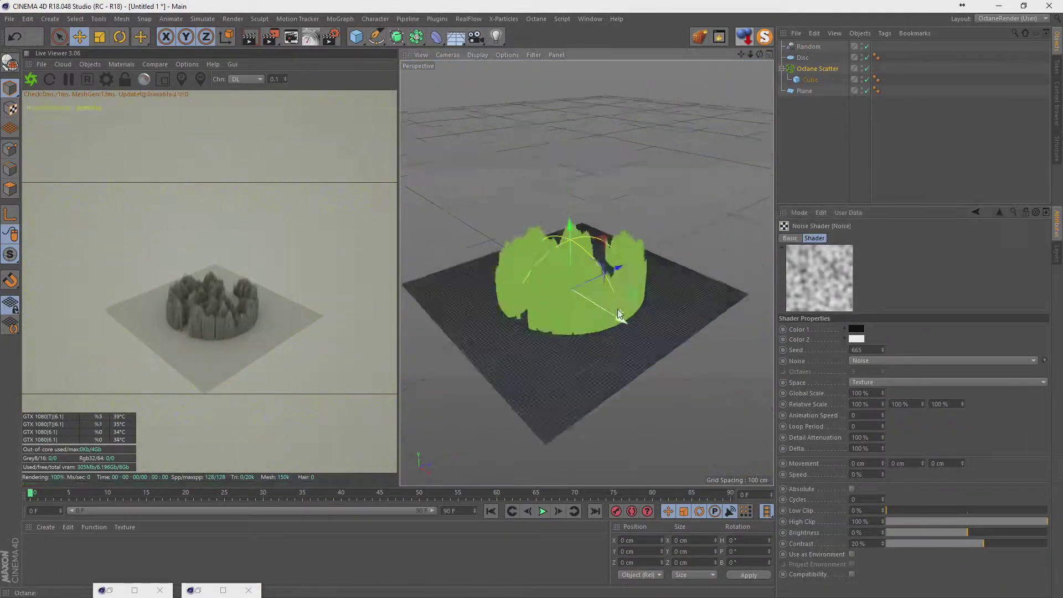
scroll(617, 309, up, 10)
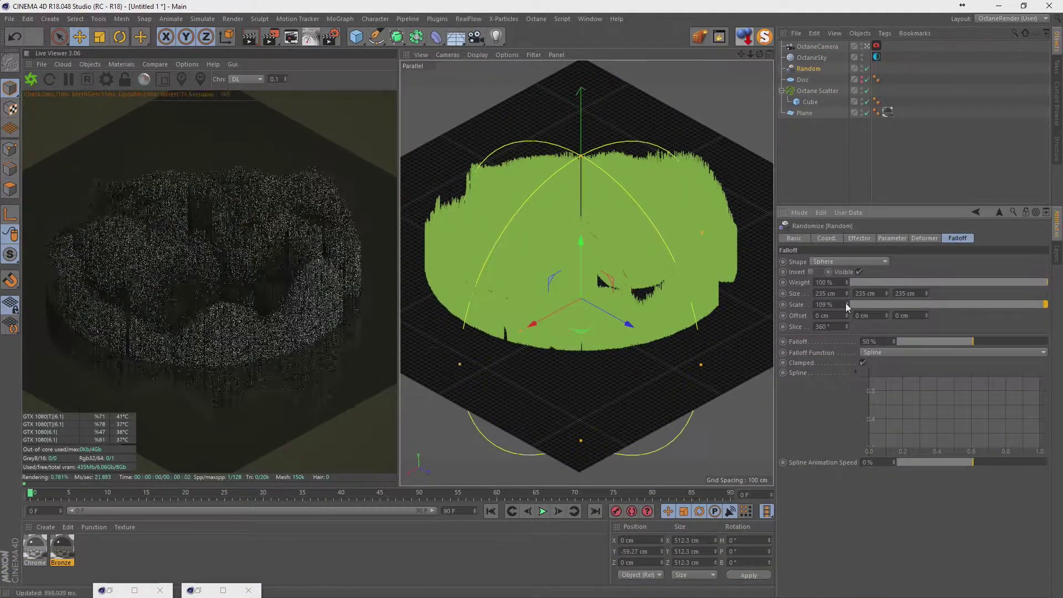
Review the disc, plane, sky tag and Bronze material, then apply Plastic to the scatter.
click(803, 79)
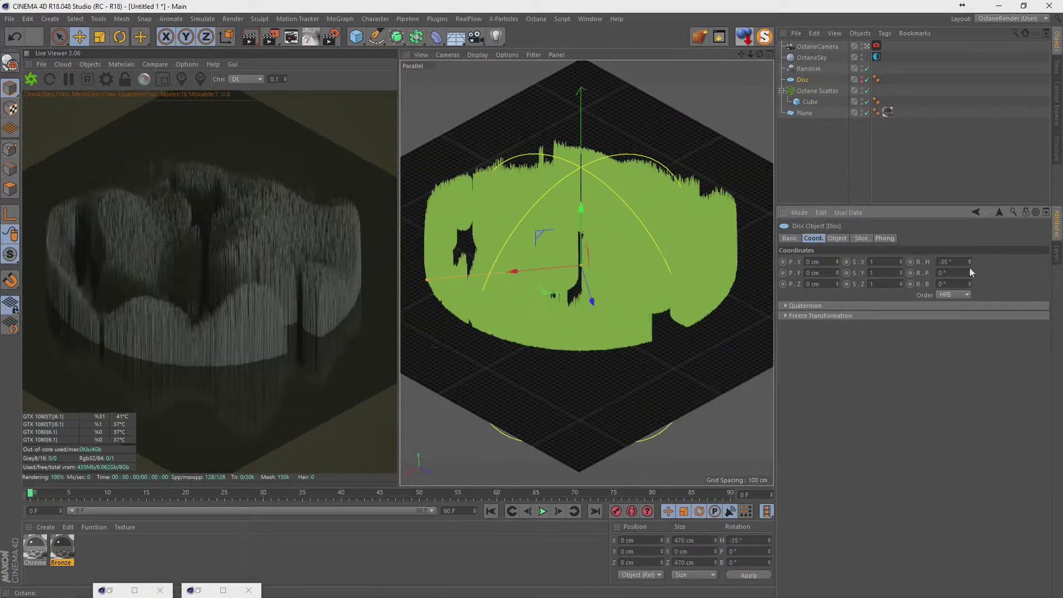
click(742, 388)
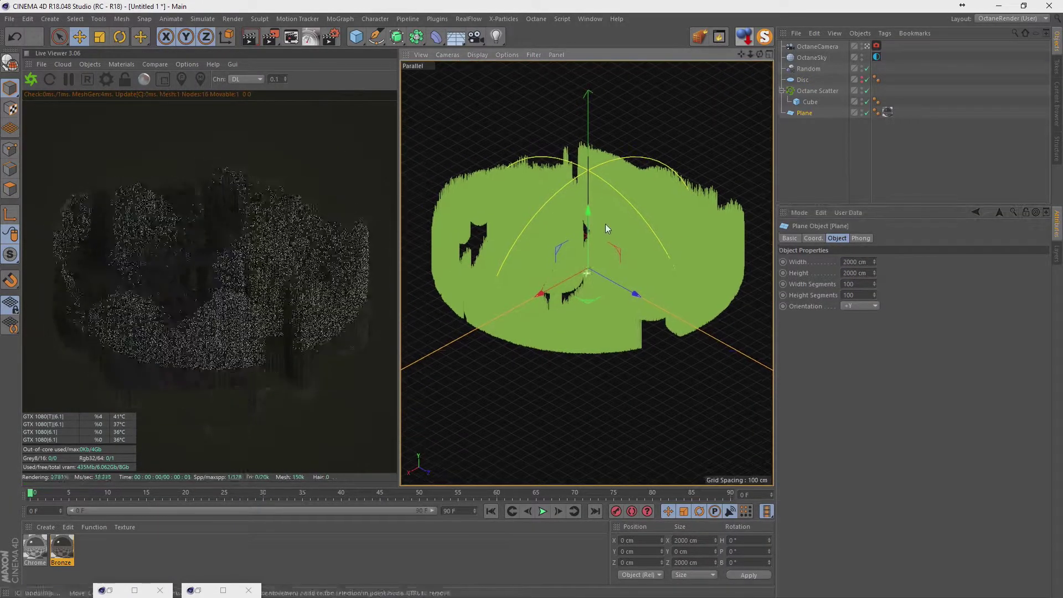
click(877, 57)
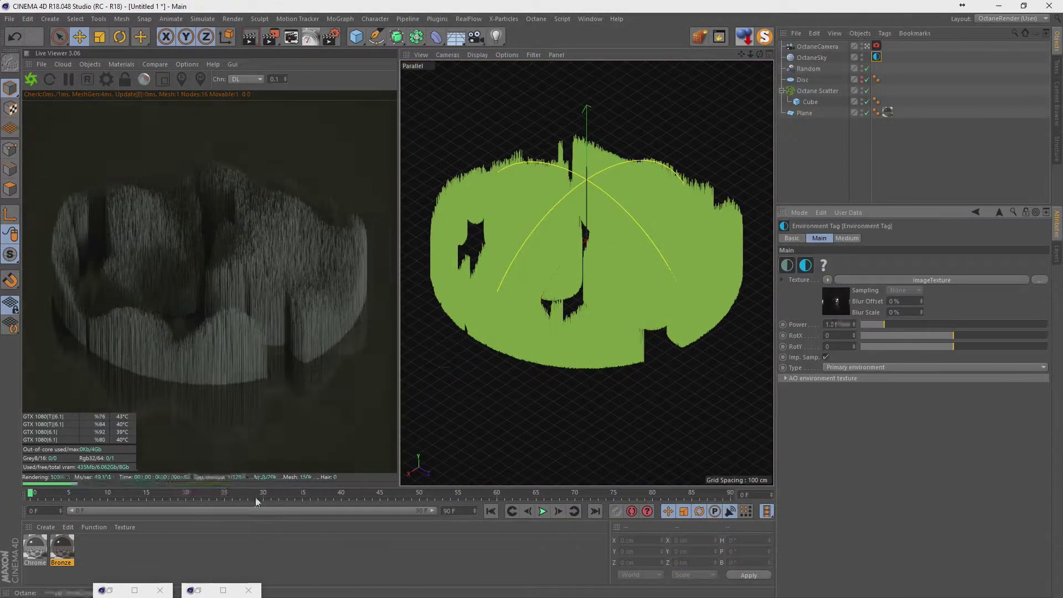
double_click(877, 79)
click(807, 109)
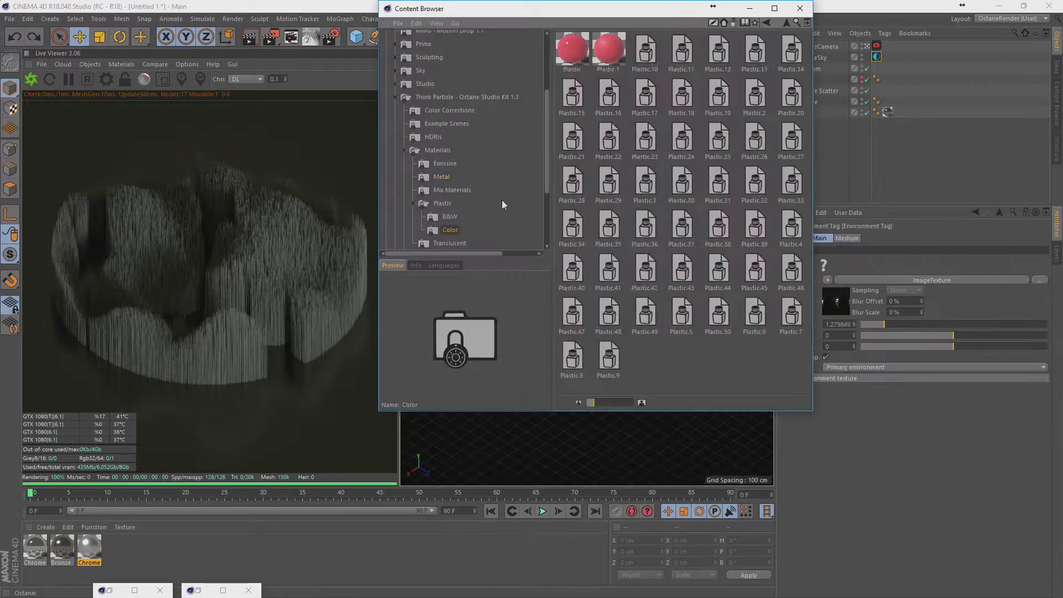
click(501, 204)
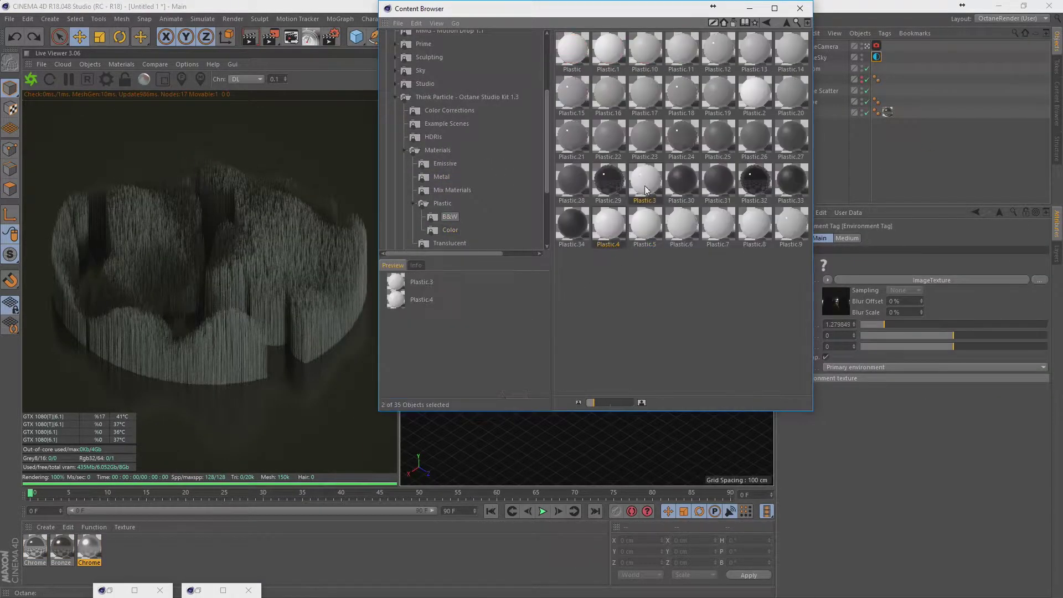
Add a new Cube primitive and orbit the view around it.
click(356, 38)
click(382, 56)
mouse_move(620, 288)
alt+mouse_down()
mouse_move(626, 232)
mouse_move(526, 176)
mouse_move(563, 307)
mouse_move(584, 288)
mouse_move(583, 338)
mouse_move(530, 324)
alt+mouse_up()
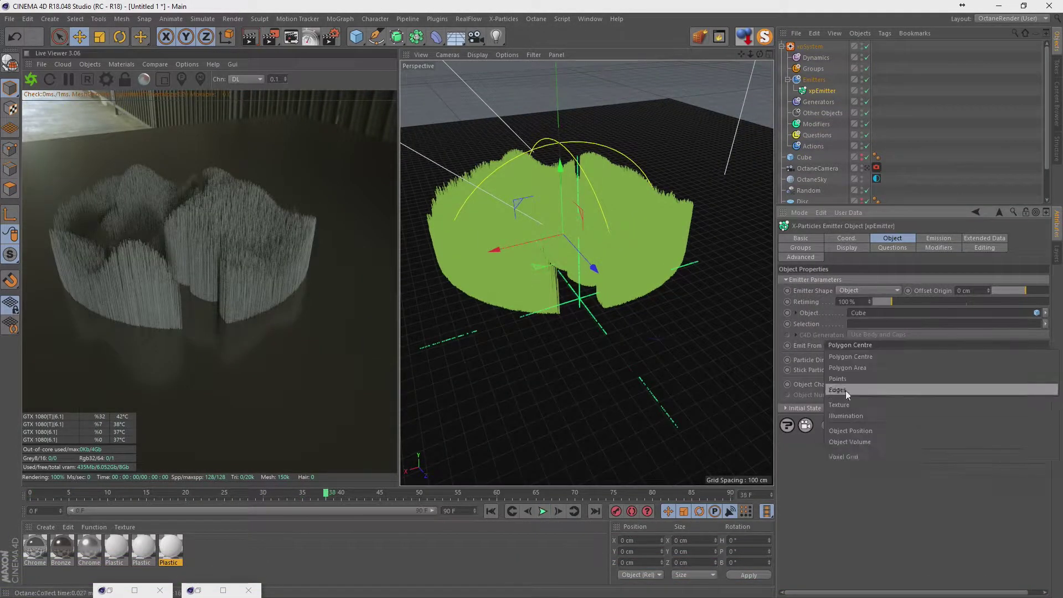
Emit particles from the cube's volume and add xpGravity and xpTurbulence modifiers.
click(850, 441)
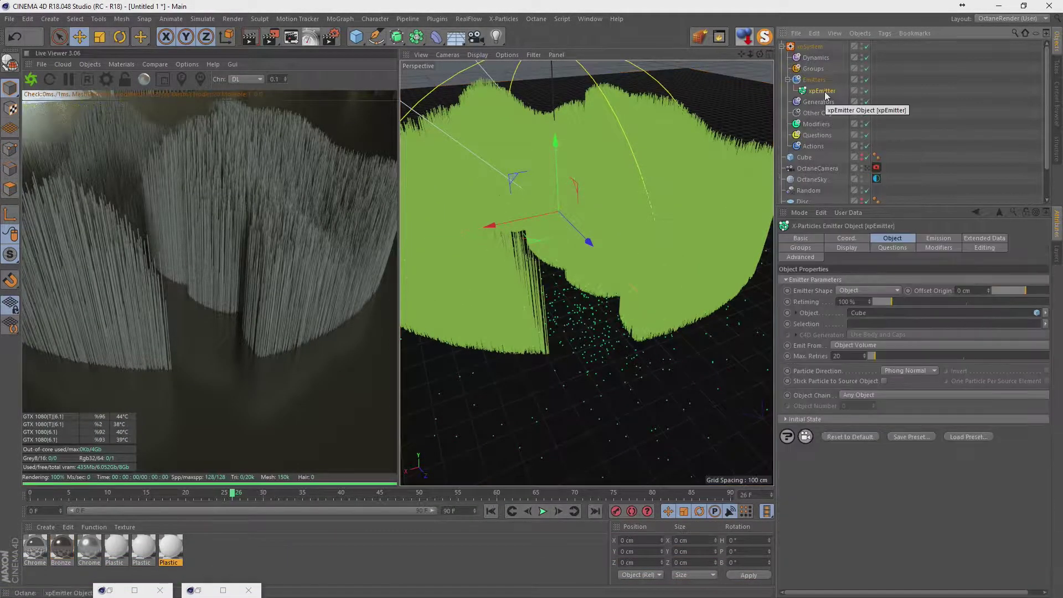
right_click(825, 95)
click(930, 144)
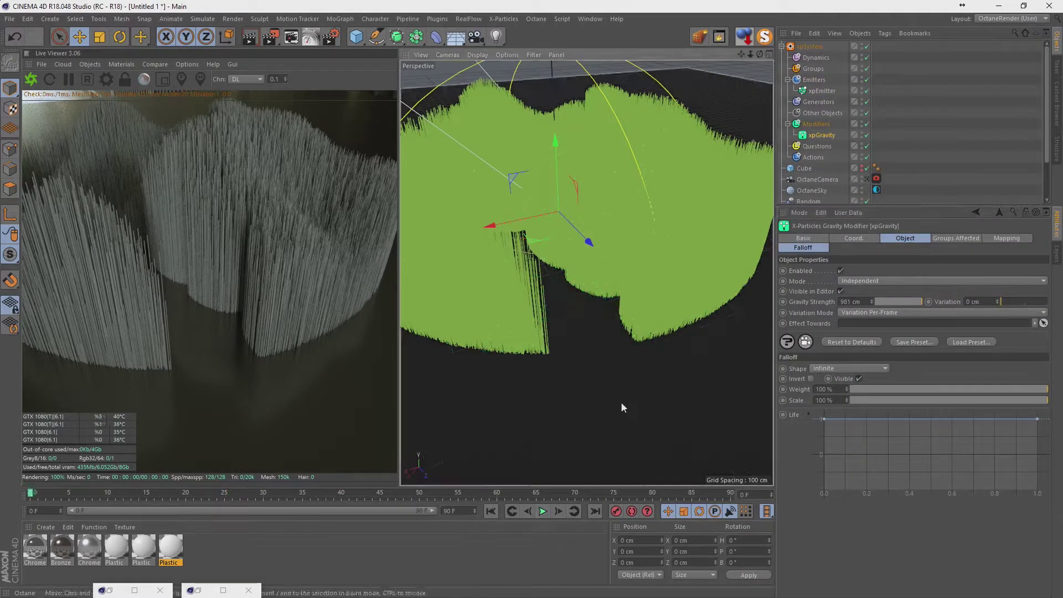
right_click(817, 124)
click(959, 337)
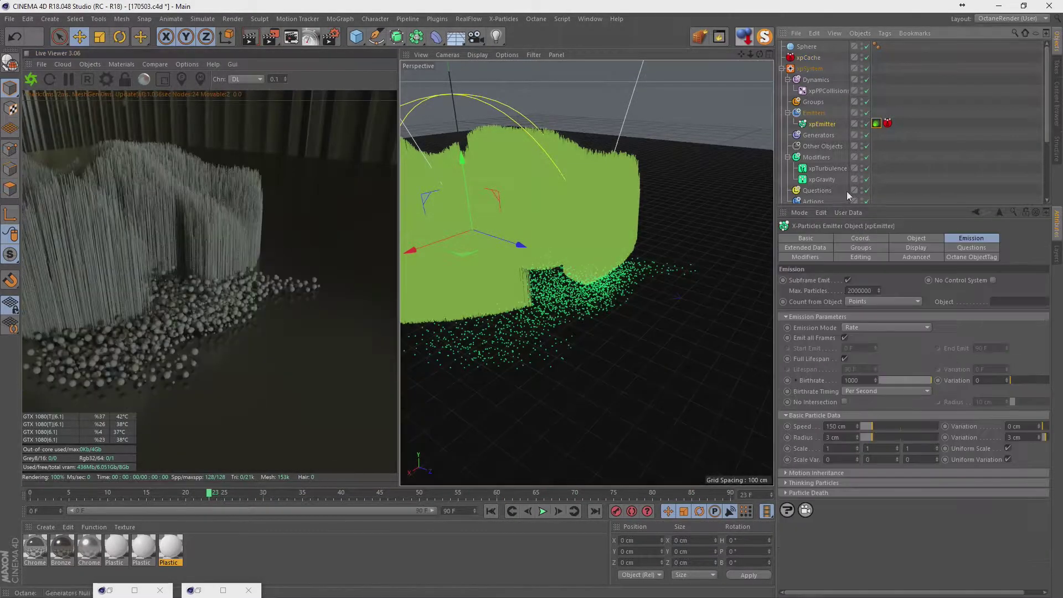
Check the sphere and emitter settings, then create a new Octane material.
click(807, 46)
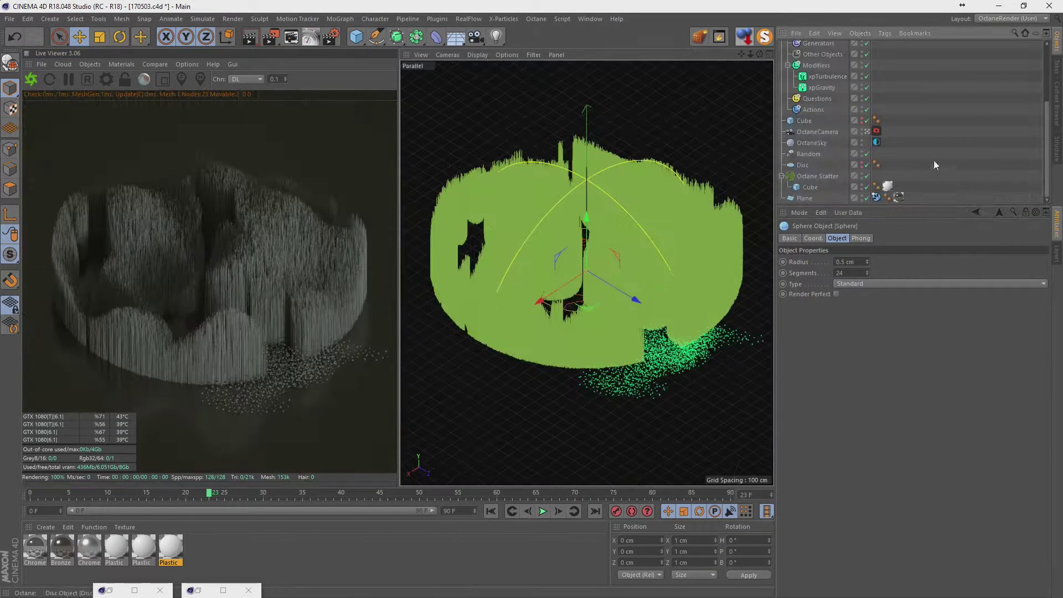
scroll(934, 161, down, 1)
click(821, 98)
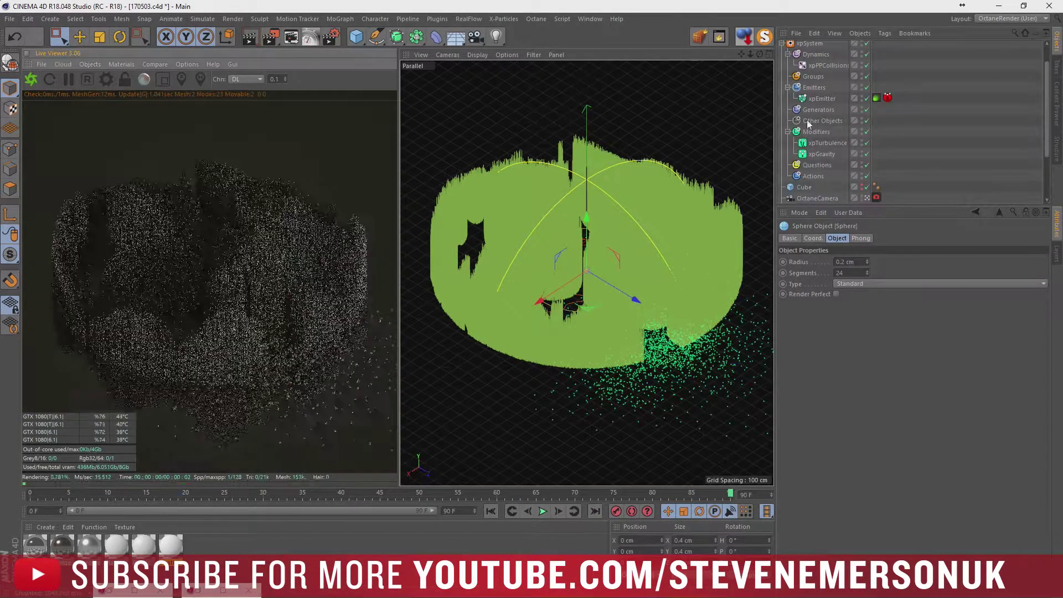
click(46, 526)
click(295, 391)
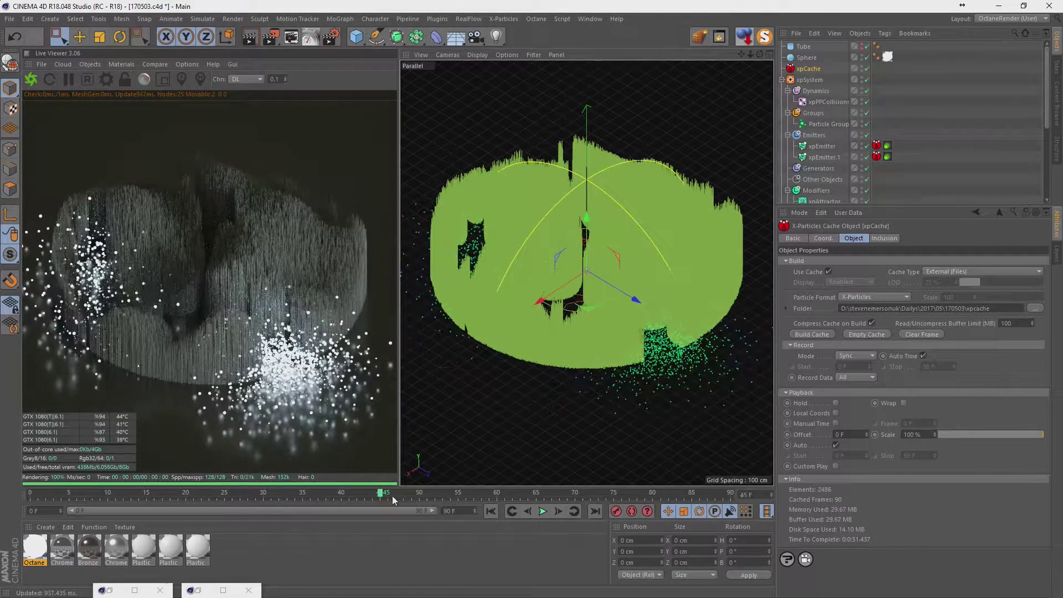
Raise the new Octane material's emission temperature to 12000 for a whiter glow.
drag(722, 494, 552, 494)
scroll(830, 127, down, 5)
click(817, 135)
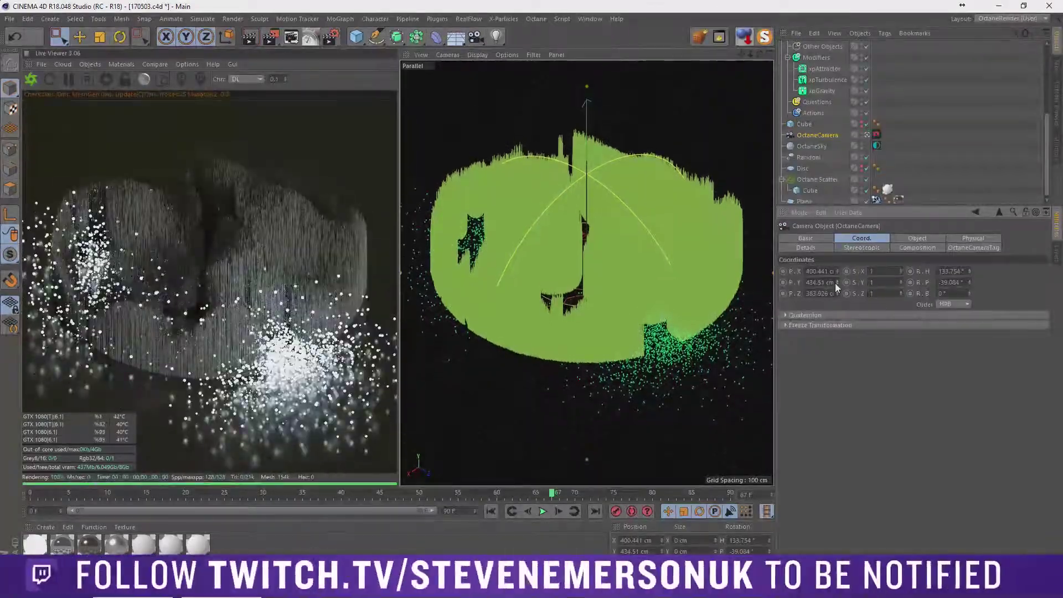
double_click(35, 544)
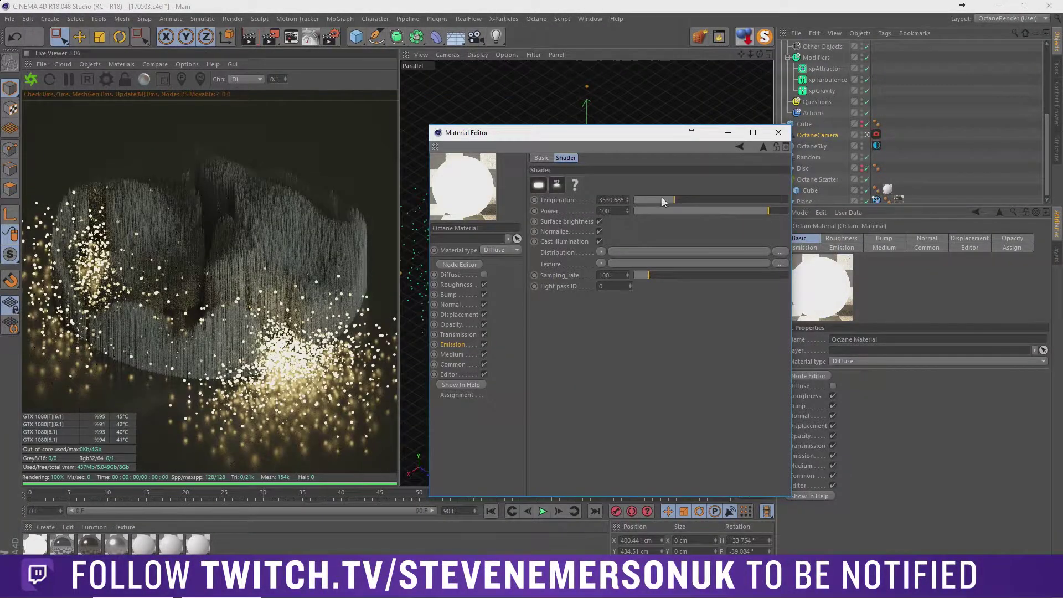
drag(663, 199, 729, 200)
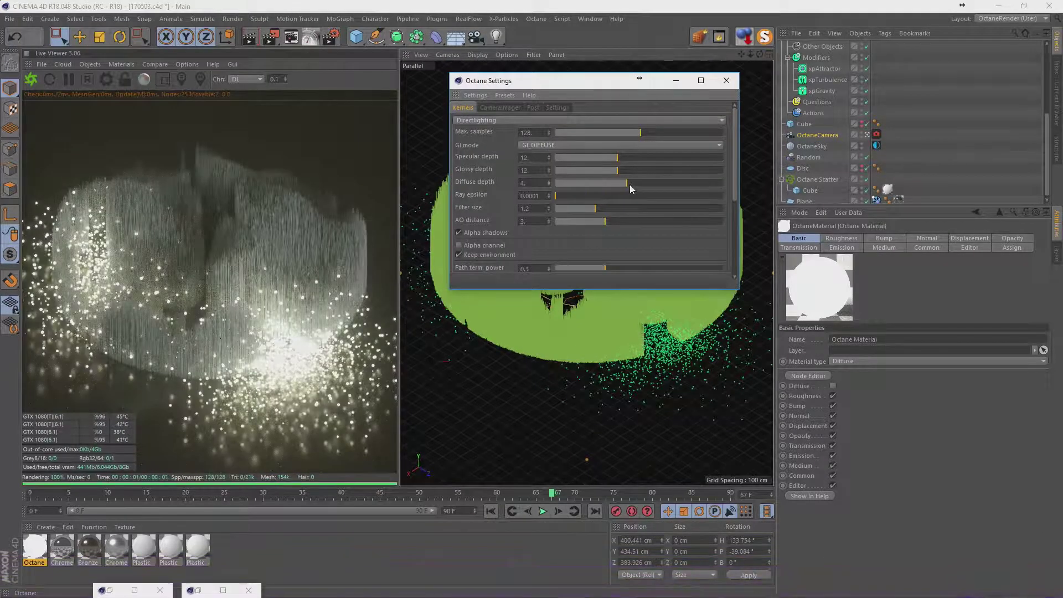
Add a tube 2 cm high with a slightly narrower inner radius, textured with Plastic.
drag(356, 36, 395, 51)
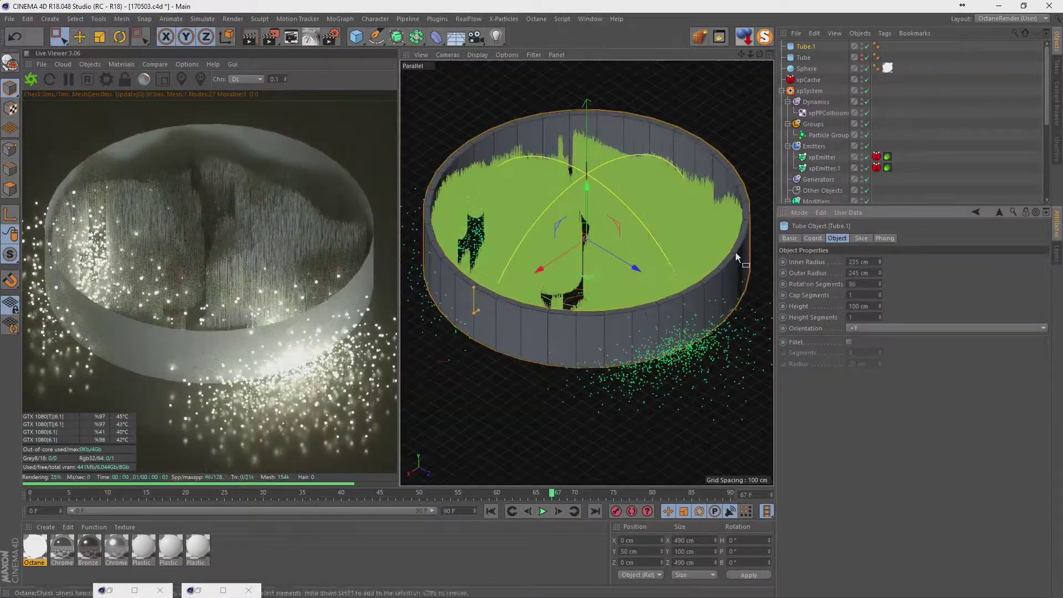
text(2)
key(Return)
drag(880, 262, 882, 269)
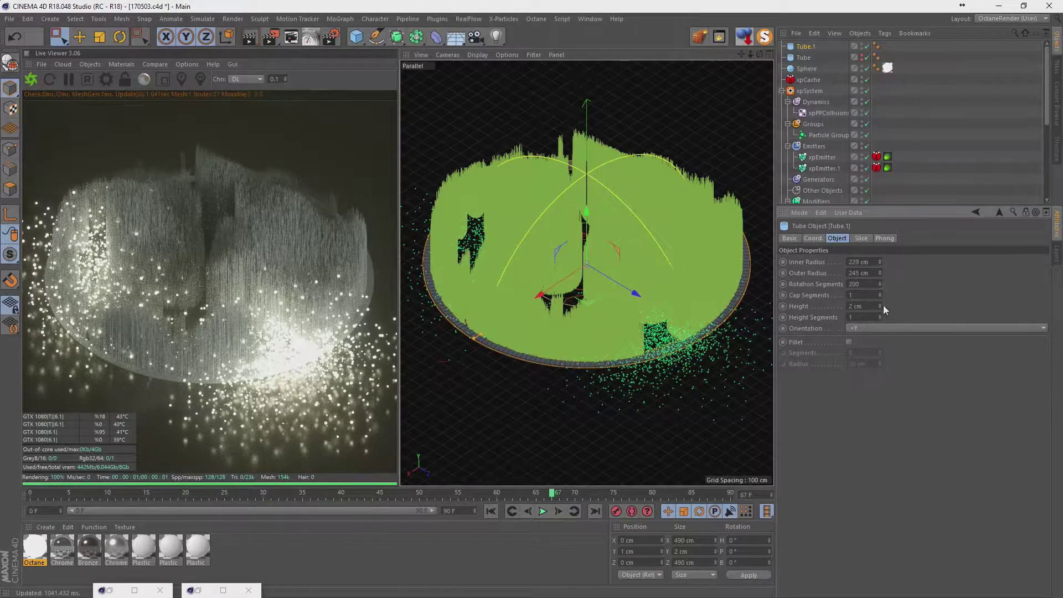
drag(141, 548, 720, 310)
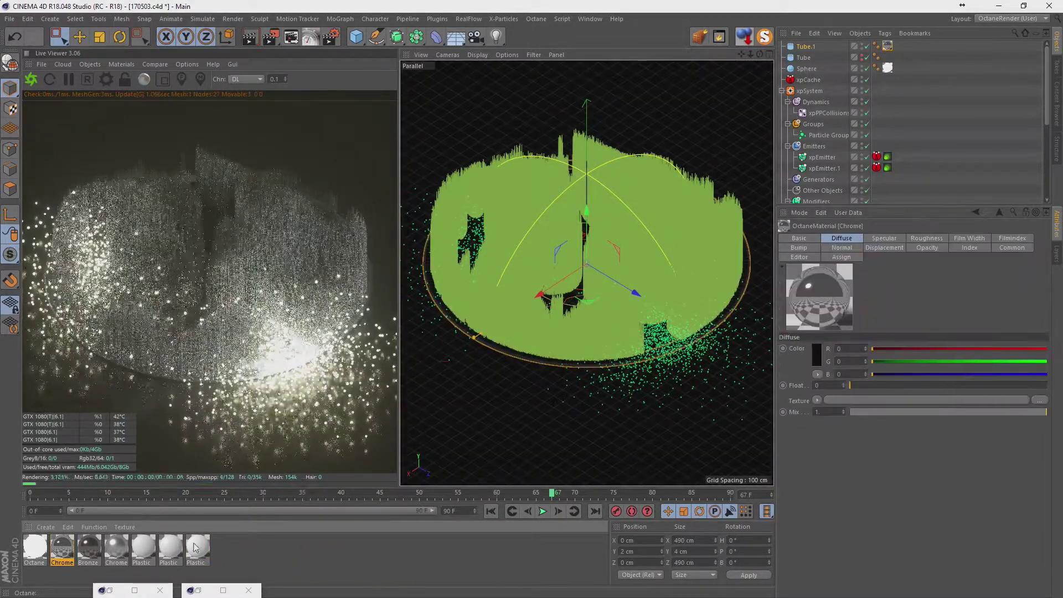
Widen the Octane camera's Thinlens aperture for a blurrier depth of field.
scroll(828, 188, down, 5)
click(876, 131)
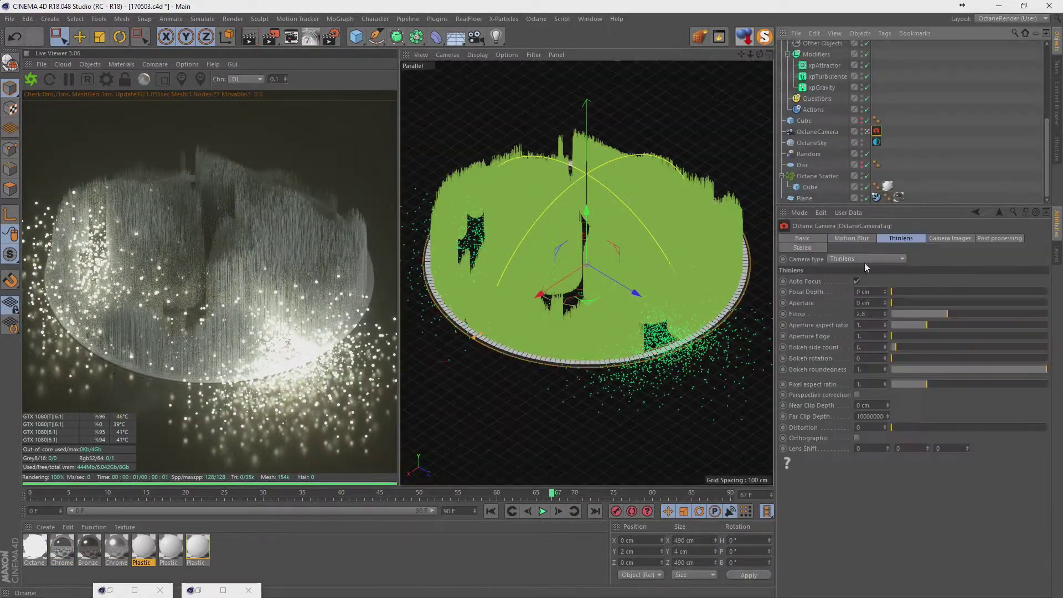
drag(908, 303, 1021, 305)
Adjust the Levels adjustment layer to brighten the render and add contrast.
key(ctrl+shift+o)
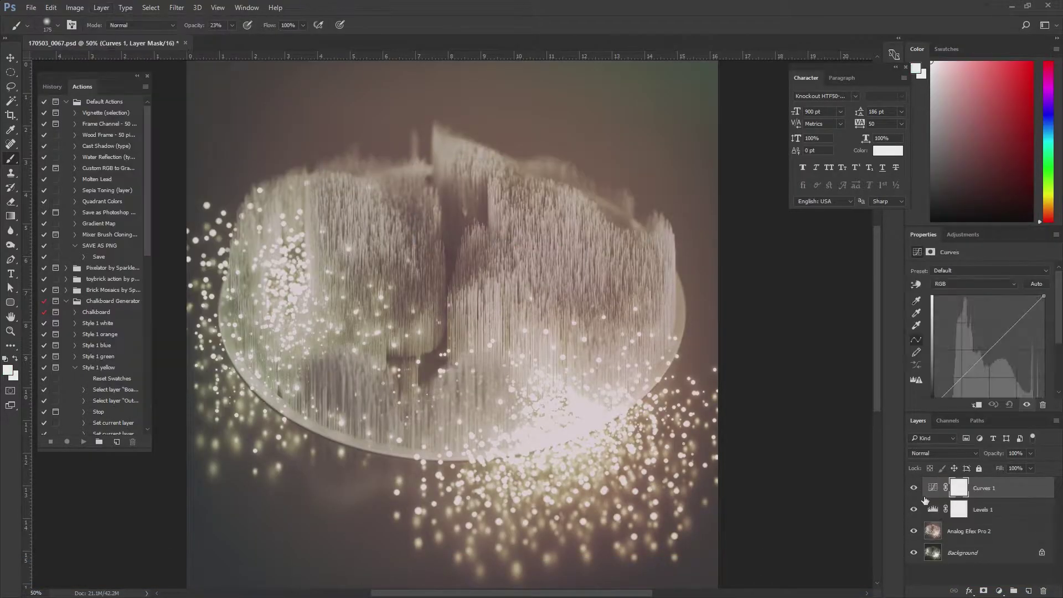
click(975, 509)
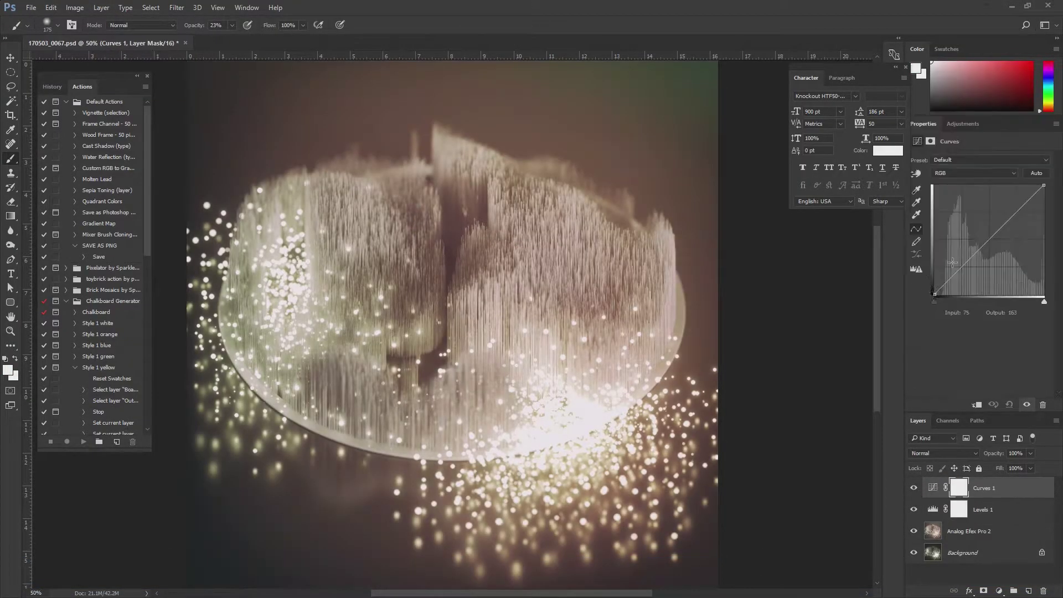
drag(986, 238, 983, 239)
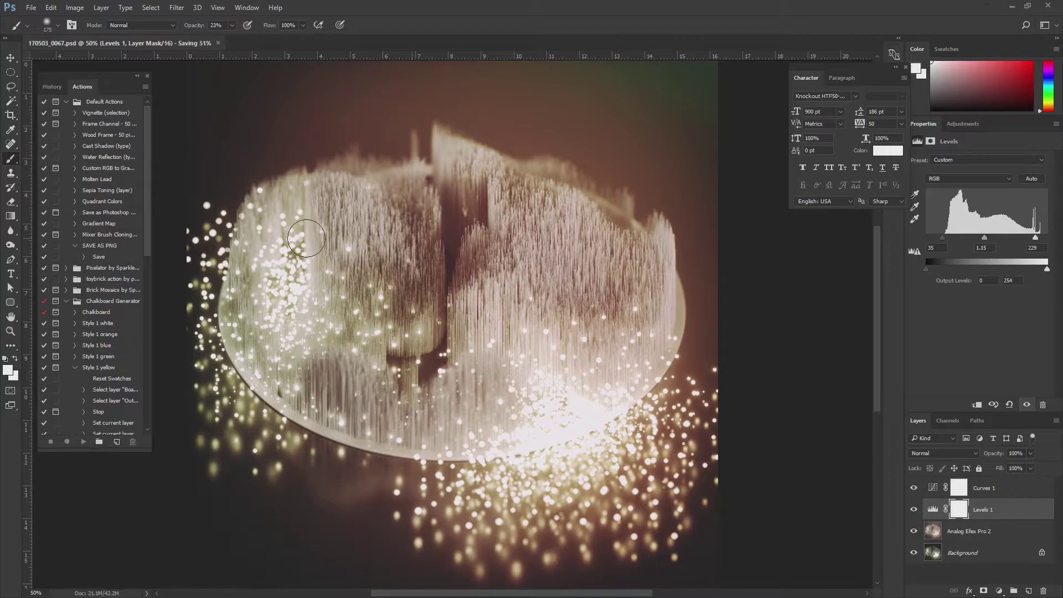